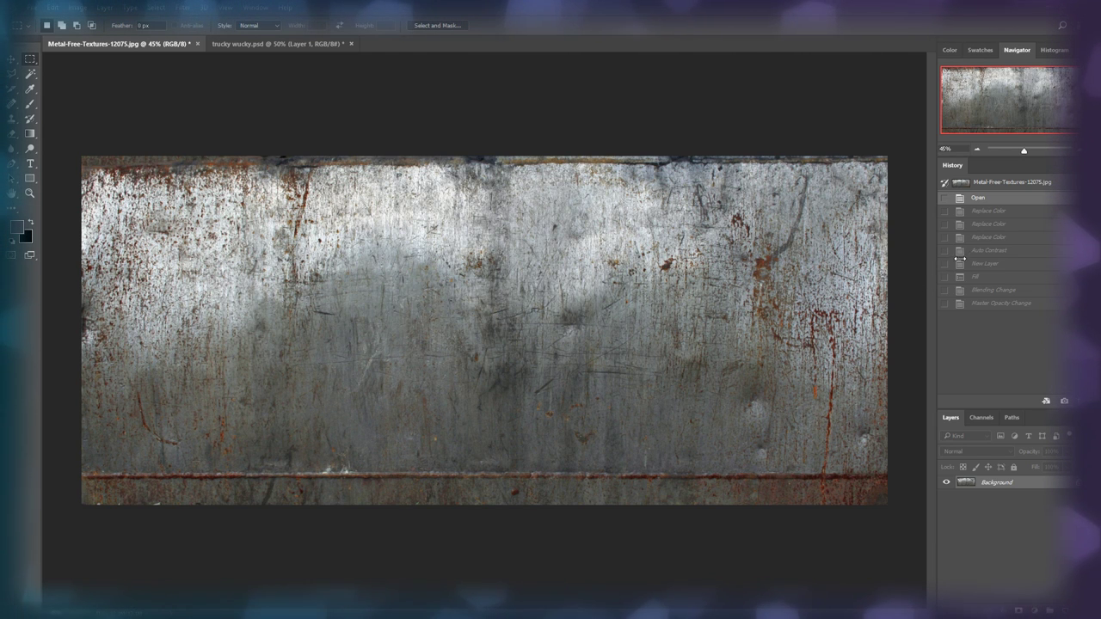
- Revert the metal texture to its third Replace Color state in History
click(989, 238)
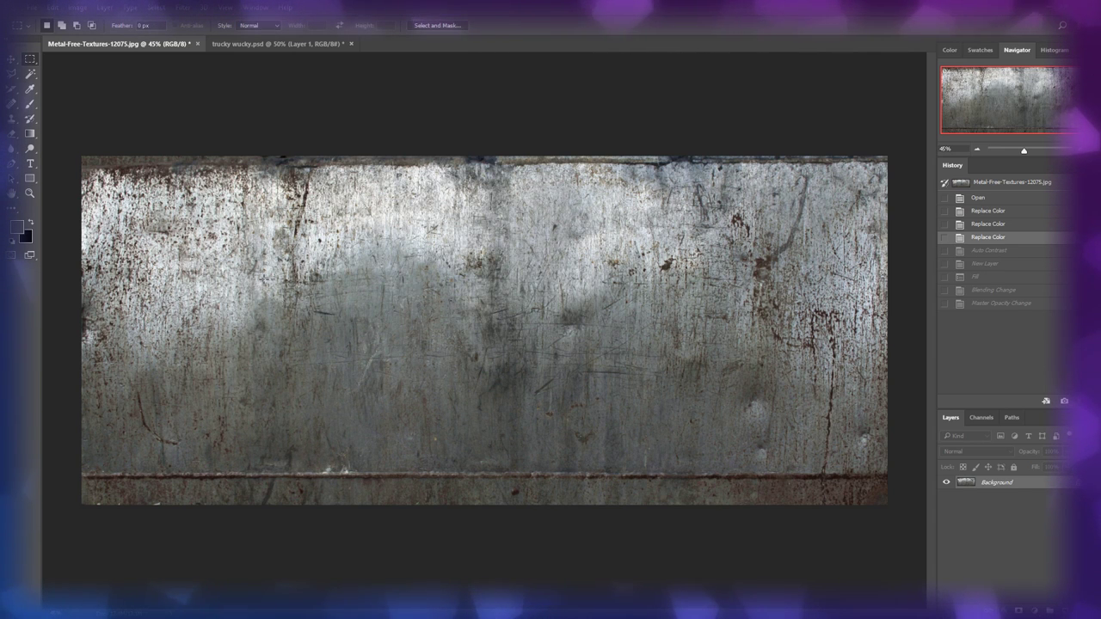
- Step the texture's history through Auto Contrast, blue Fill, Linear Burn blending and 70% opacity
click(970, 249)
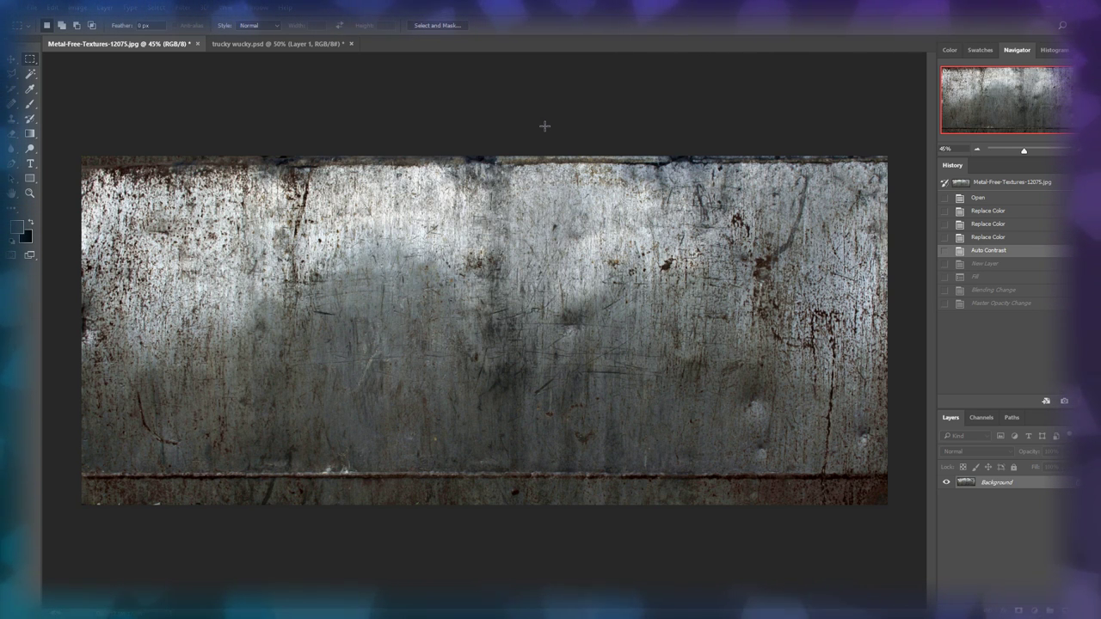
click(997, 302)
click(987, 250)
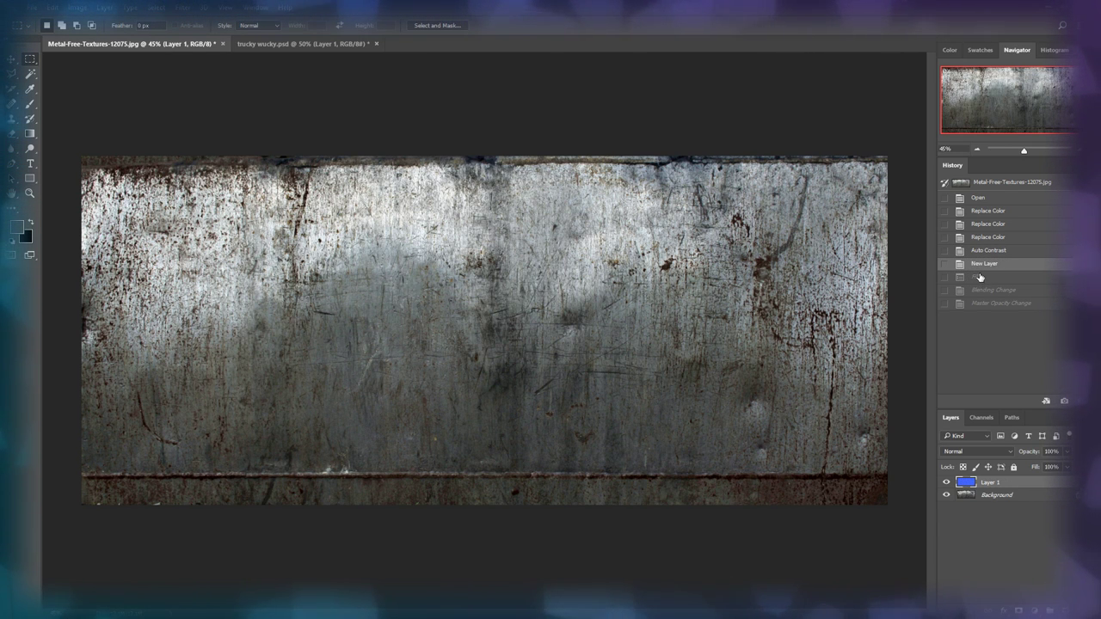
click(979, 277)
click(990, 291)
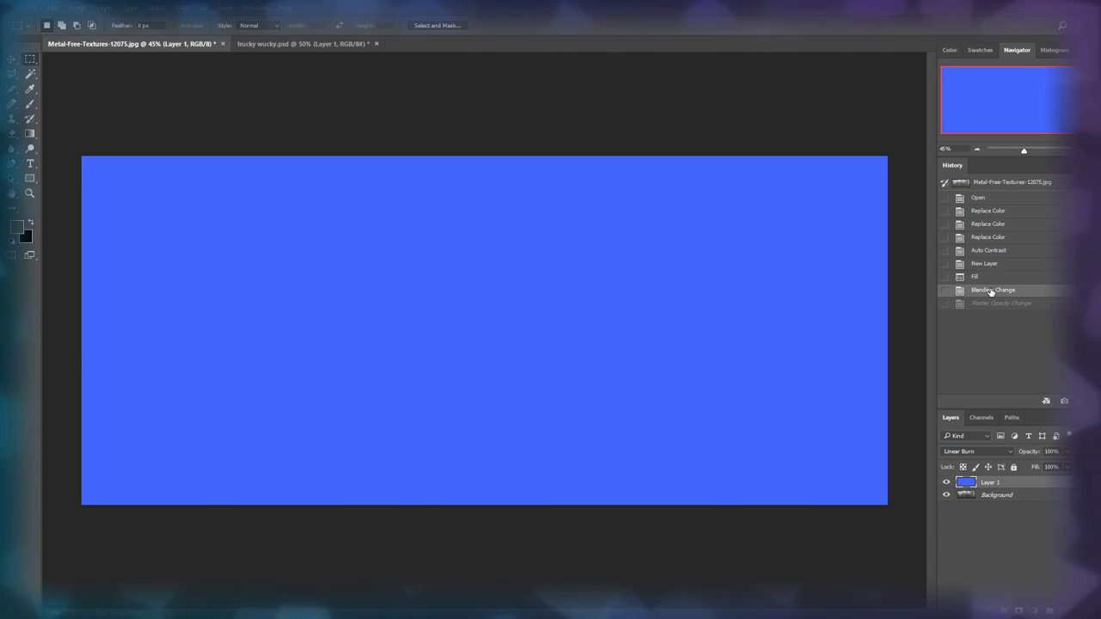
click(993, 303)
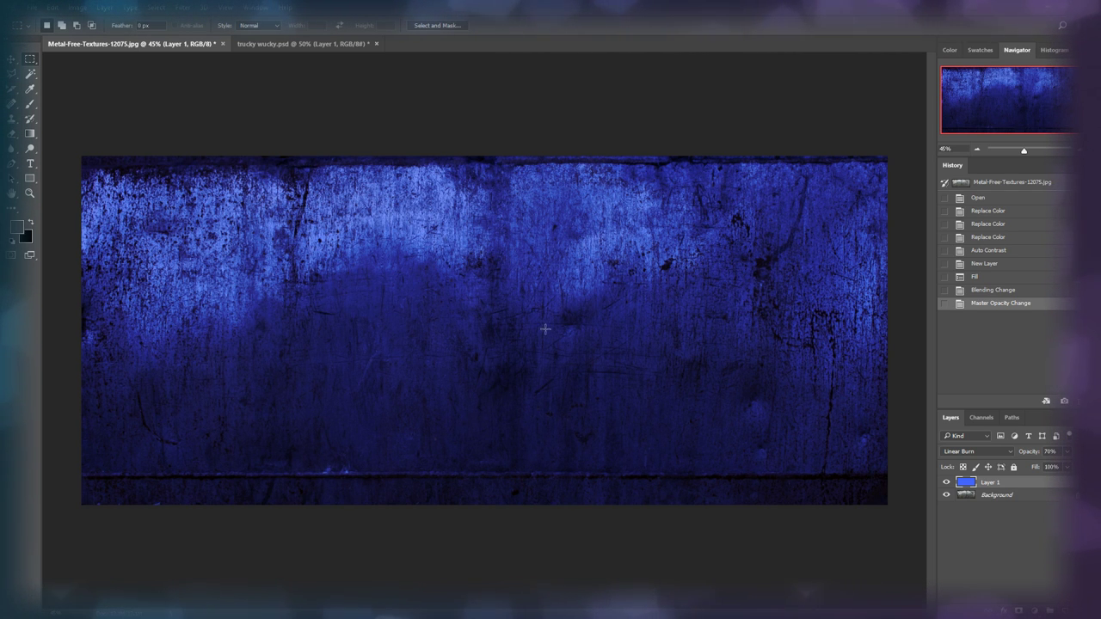
- In trucky wucky.psd, hide and reshow Layer 1's blue tint to compare the truck
click(302, 43)
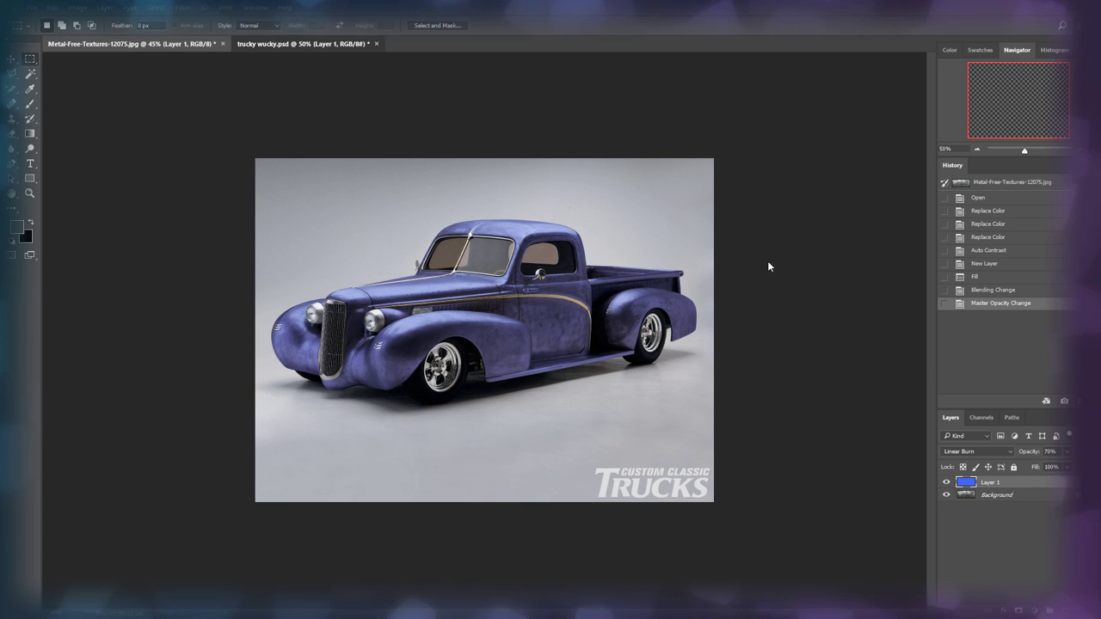
click(947, 486)
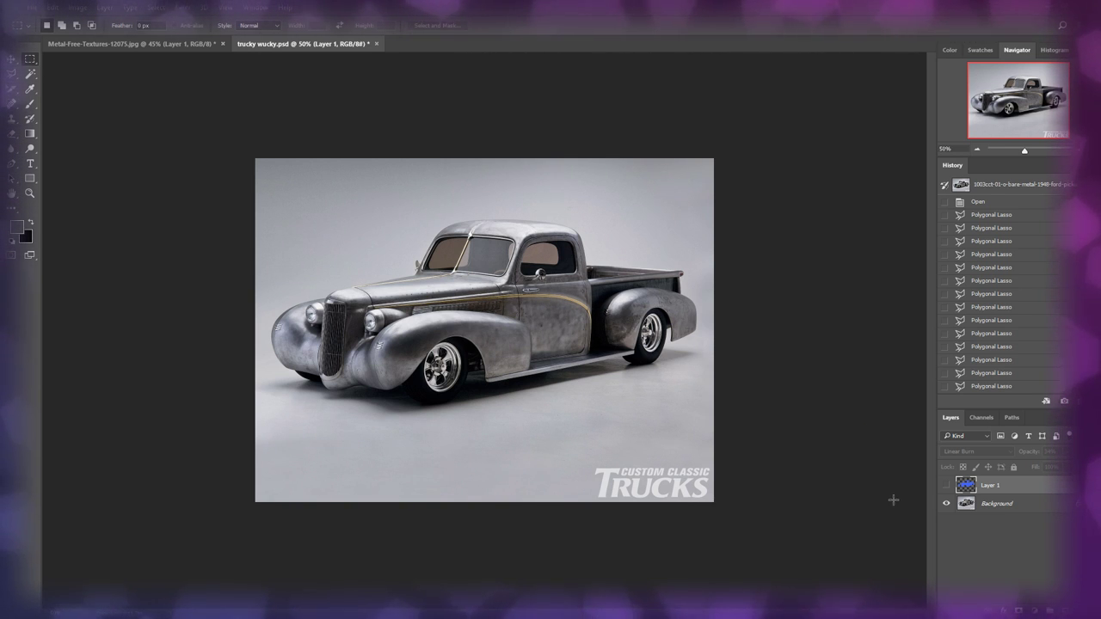
click(947, 485)
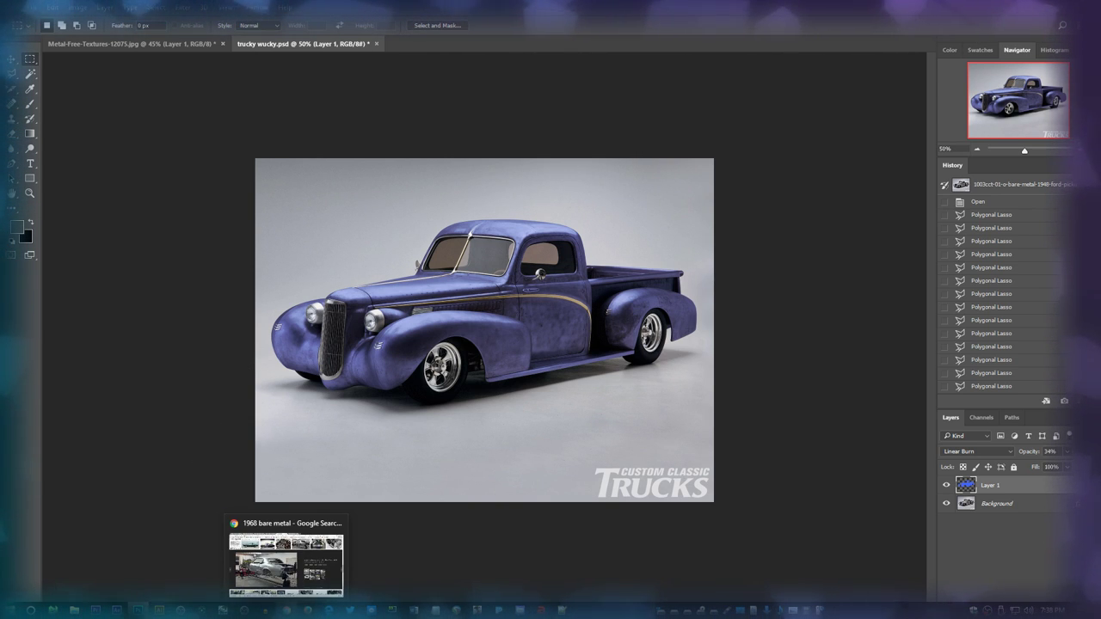
- Search Google Images in Chrome for 'brushed metal car'
click(285, 563)
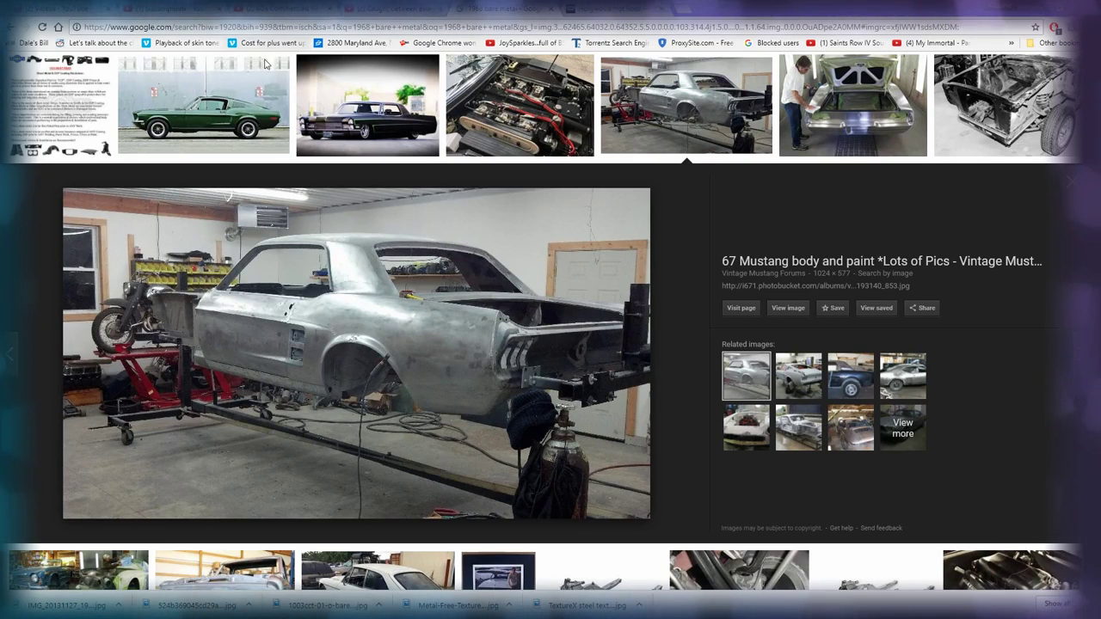
scroll(263, 75, up, 10)
scroll(215, 77, up, 10)
scroll(155, 77, up, 10)
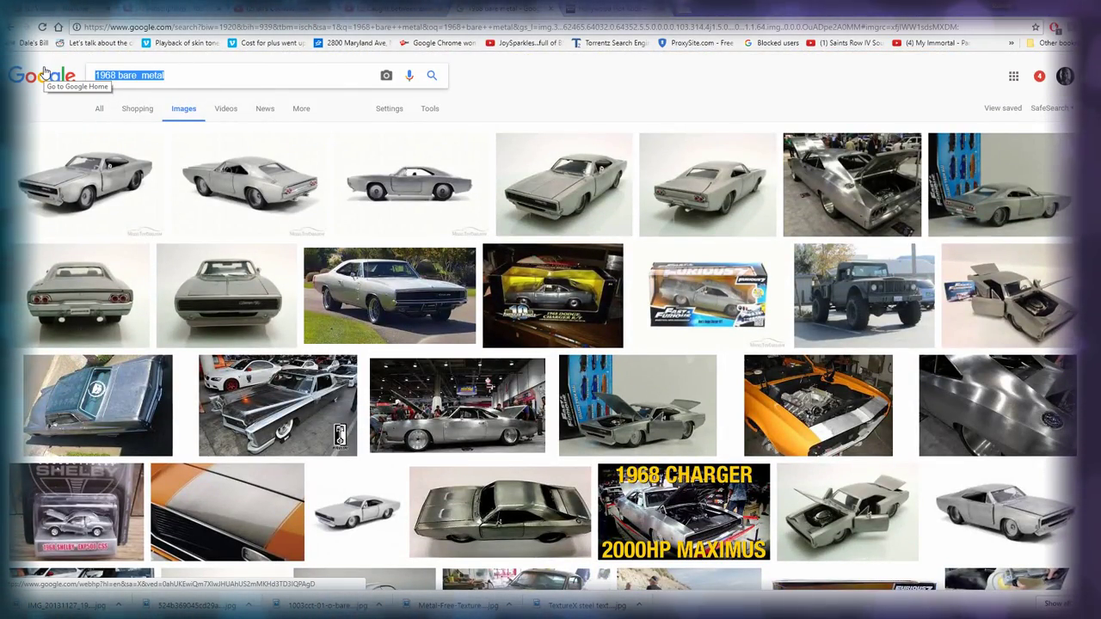
text(brushed metal )
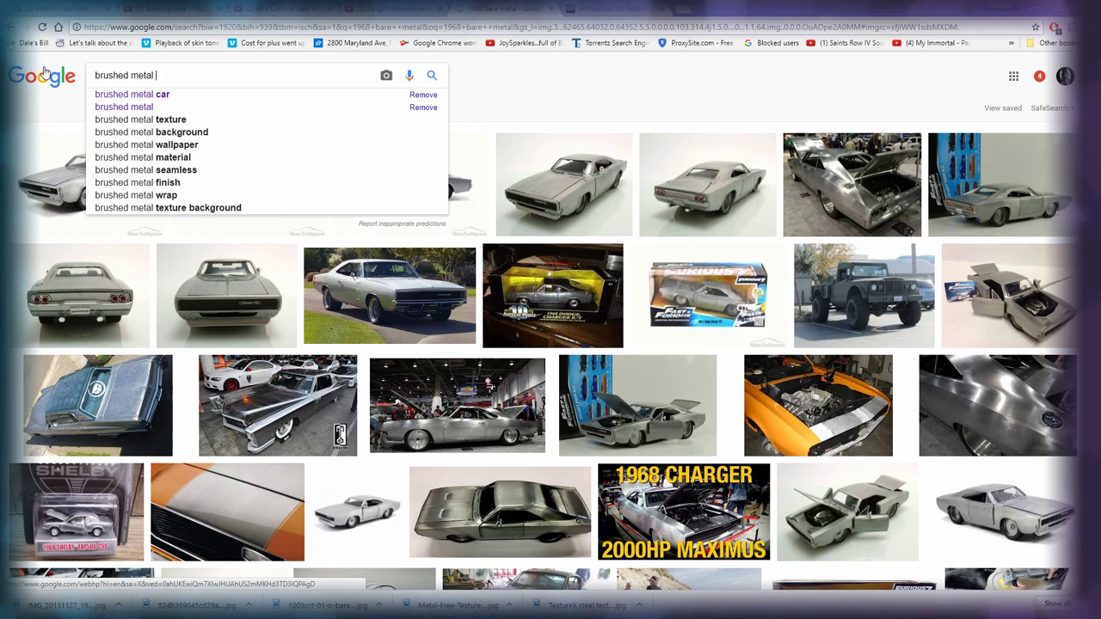
text(car)
key(Return)
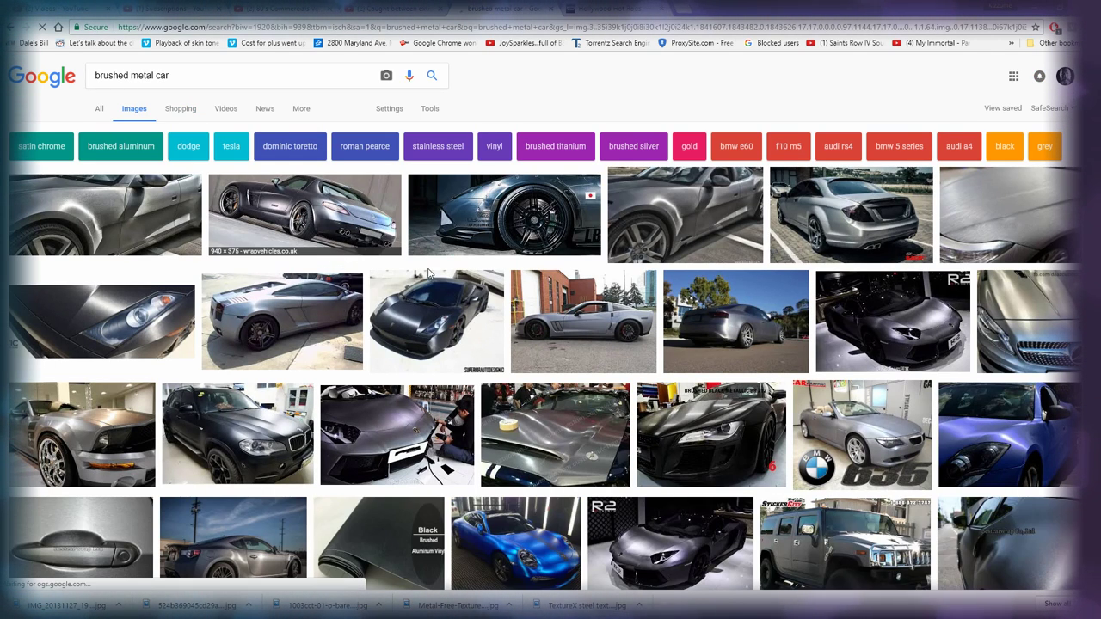
- Preview the matte grey Lamborghini result and scroll through the results
click(860, 335)
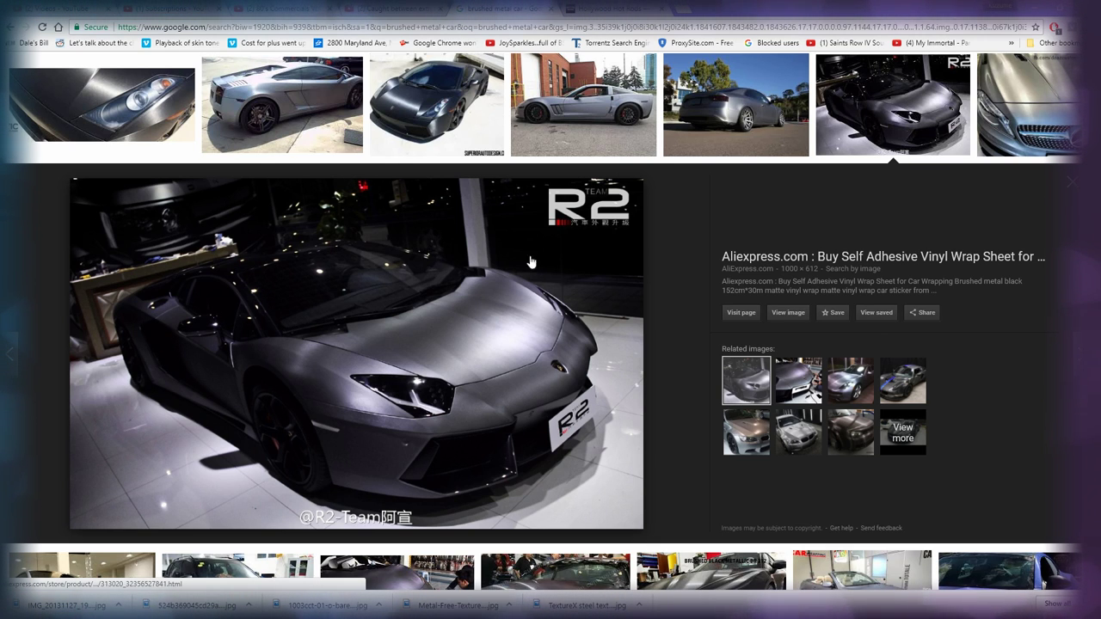
scroll(991, 370, down, 3)
scroll(990, 370, down, 3)
scroll(991, 369, down, 1)
scroll(990, 369, down, 1)
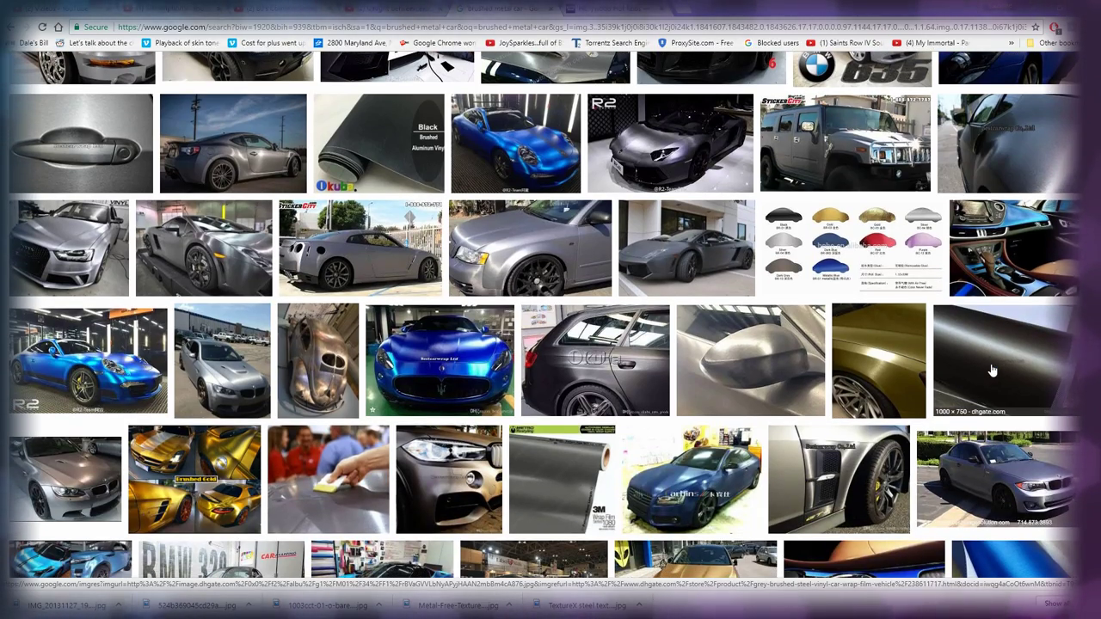
scroll(990, 369, up, 2)
scroll(990, 370, up, 2)
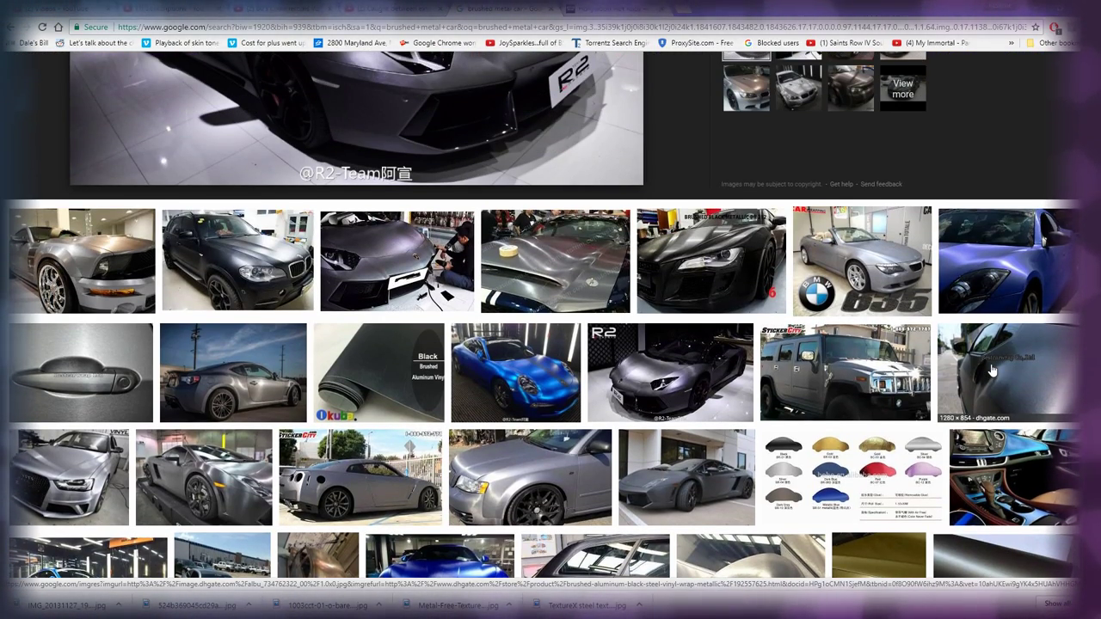
scroll(991, 370, down, 4)
scroll(990, 369, down, 1)
scroll(991, 369, down, 2)
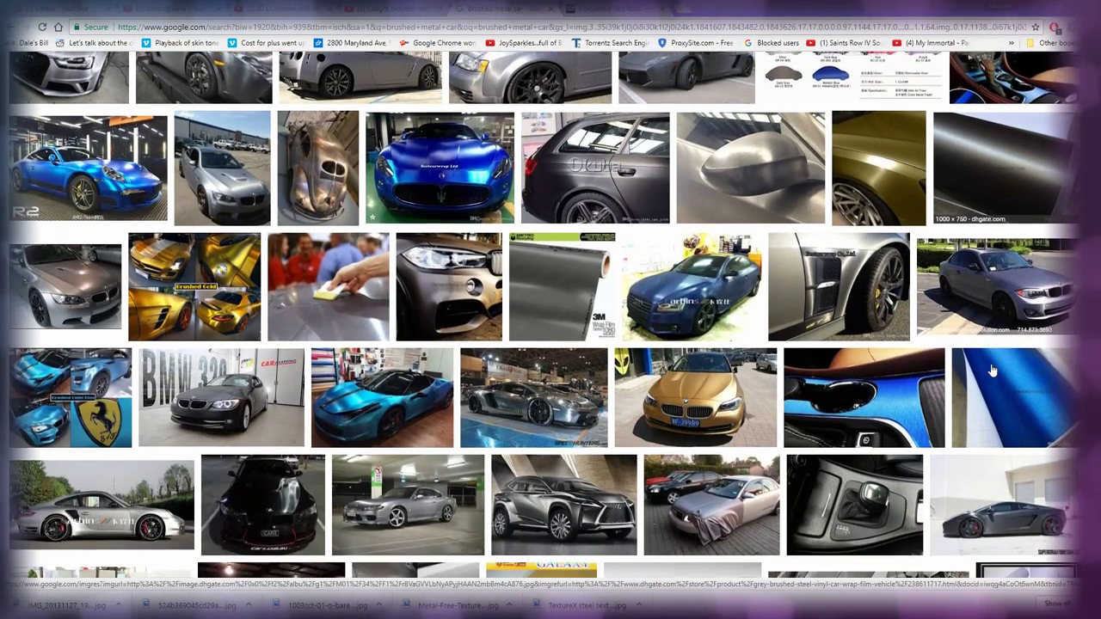
- Preview the blue Ferrari result, then close it and scroll back up
click(375, 373)
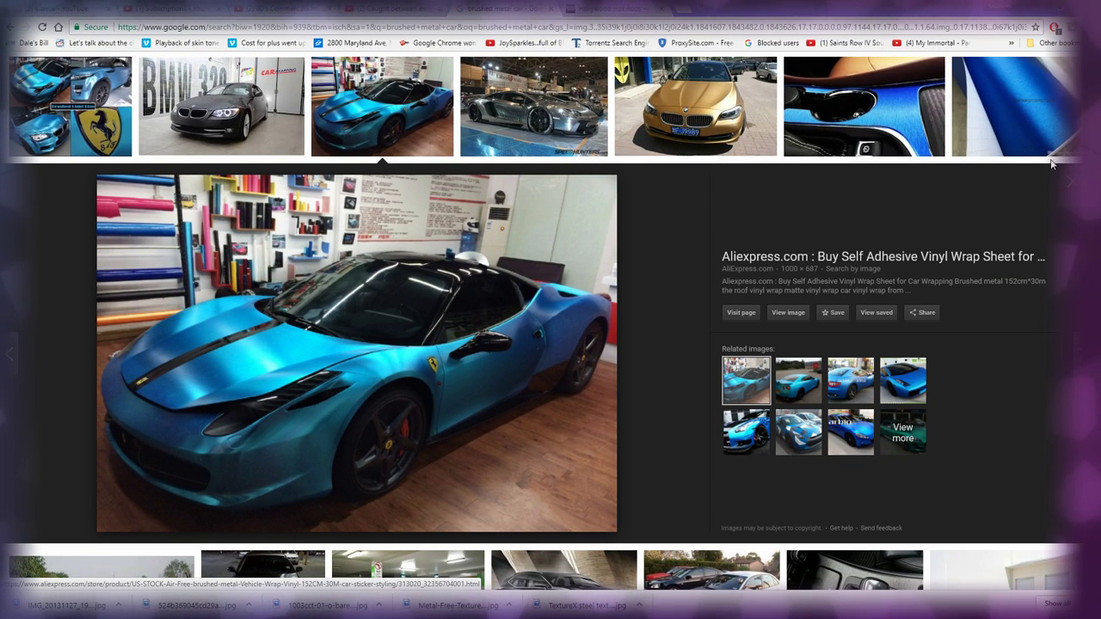
click(1073, 186)
scroll(669, 365, up, 1)
scroll(669, 365, up, 3)
scroll(669, 365, up, 4)
scroll(669, 366, up, 3)
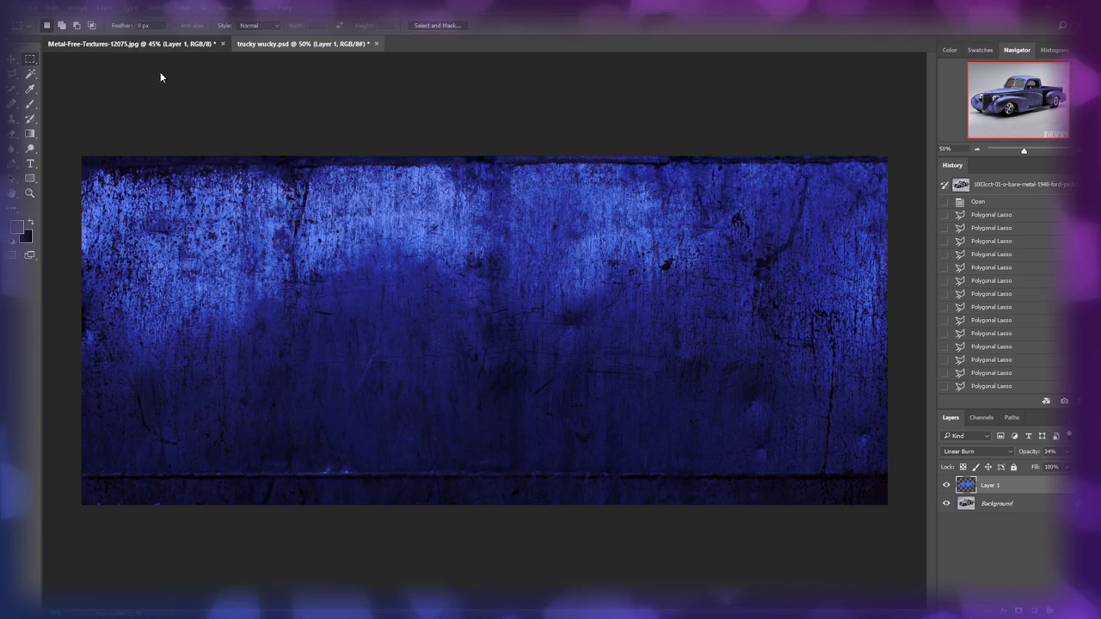
click(301, 44)
click(77, 6)
mouse_move(94, 36)
click(257, 96)
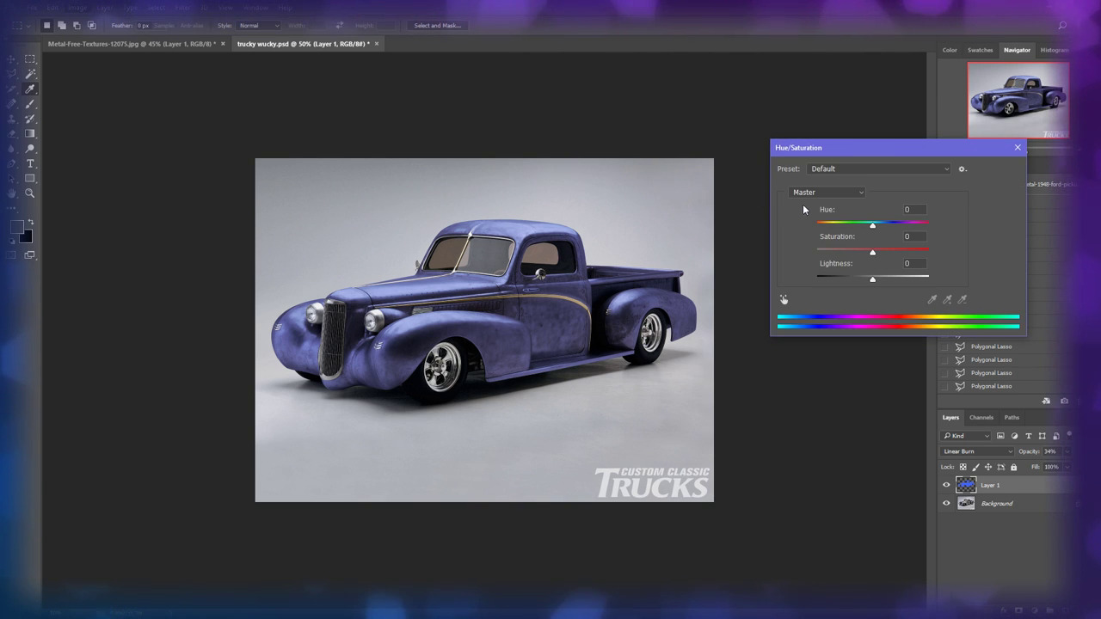
mouse_move(869, 228)
mouse_down()
mouse_move(812, 225)
mouse_move(909, 226)
mouse_up()
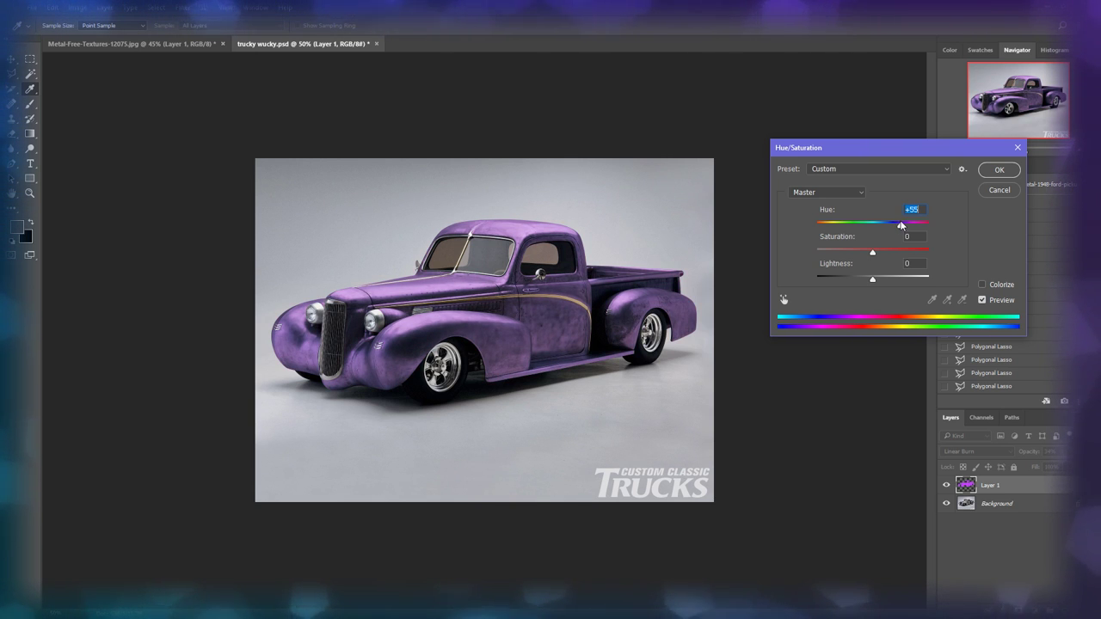
click(999, 190)
click(129, 44)
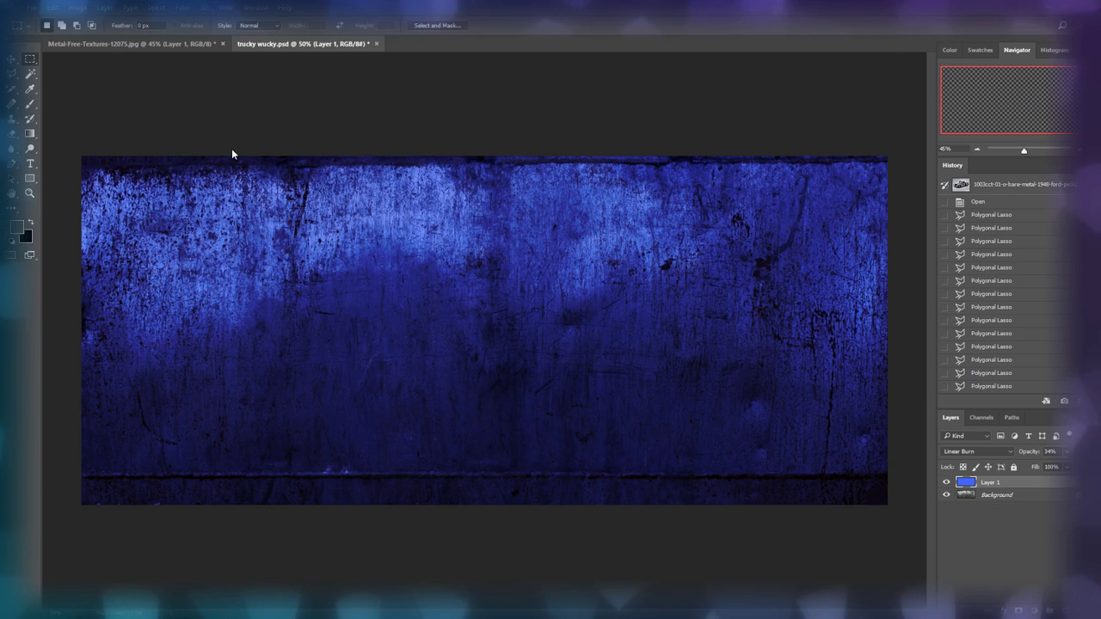
click(78, 8)
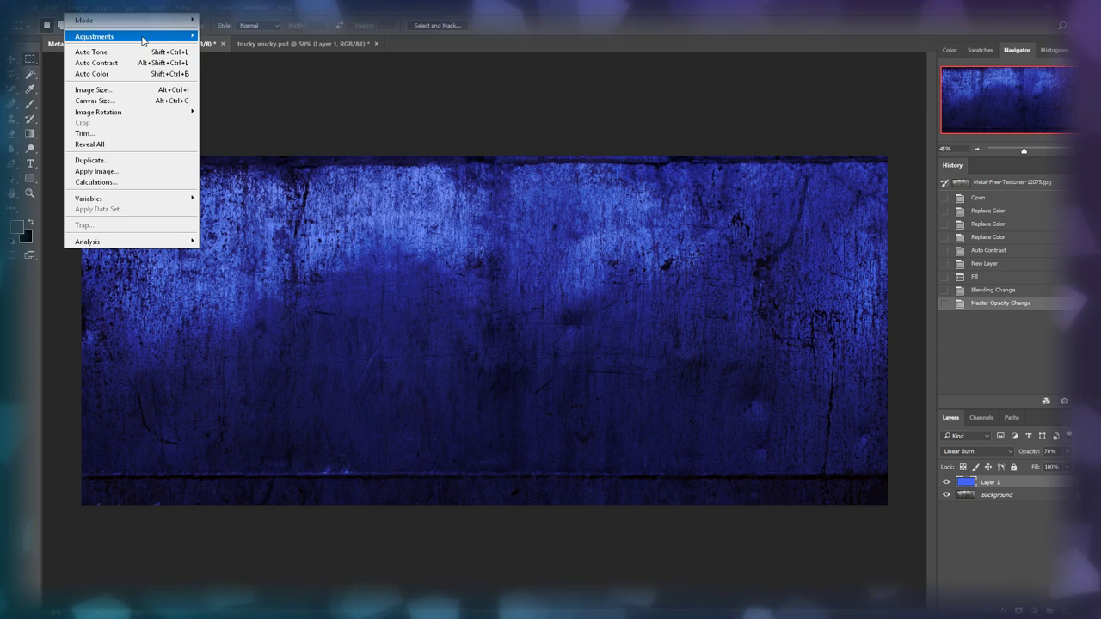
mouse_move(94, 36)
click(282, 95)
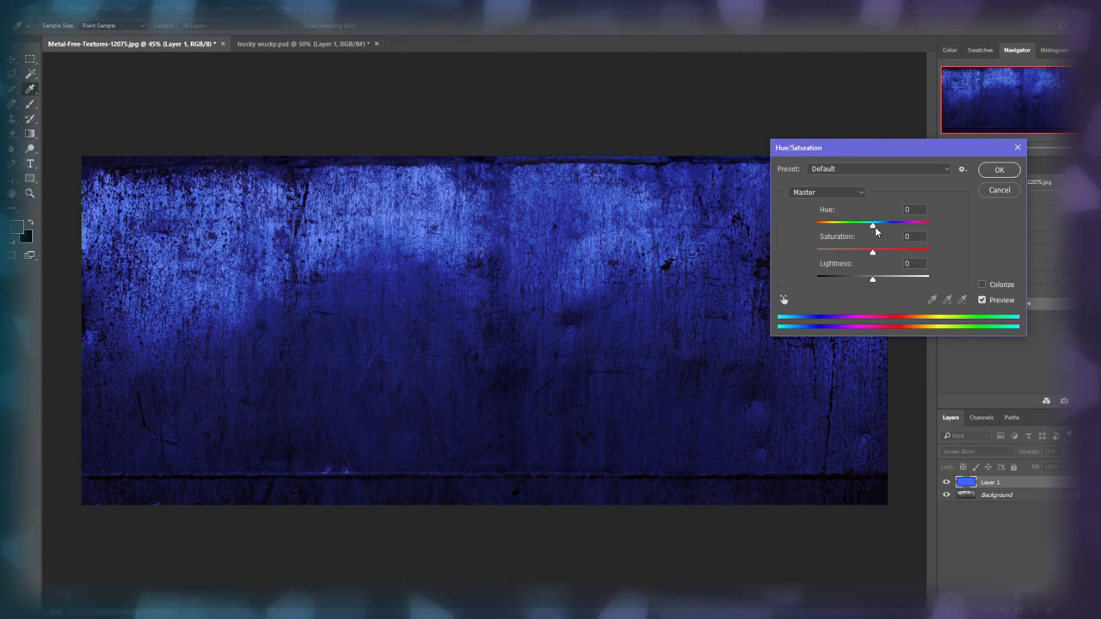
mouse_move(874, 231)
mouse_down()
mouse_move(815, 224)
mouse_move(929, 228)
mouse_move(855, 237)
mouse_up()
key(Down)
key(Down)
key(Down)
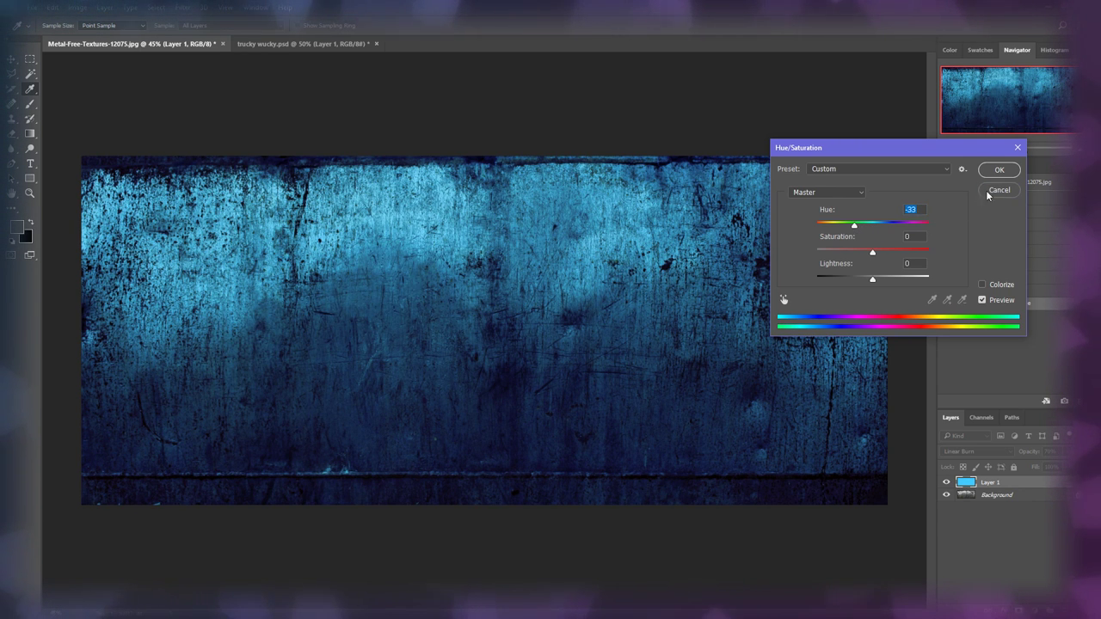